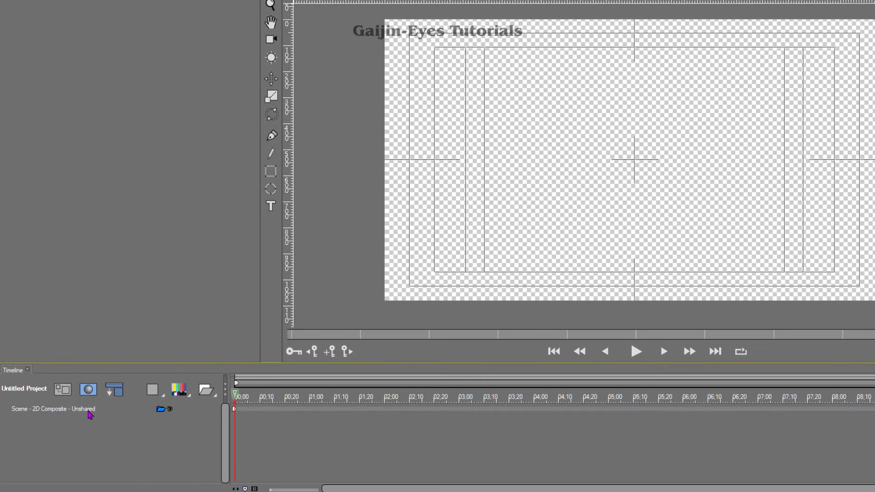
- Add a sphere to the scene and texture its shader with the image fresh green.jpg
{"action": "left_click", "coordinate": [90, 409]}
{"action": "left_click", "coordinate": [152, 389]}
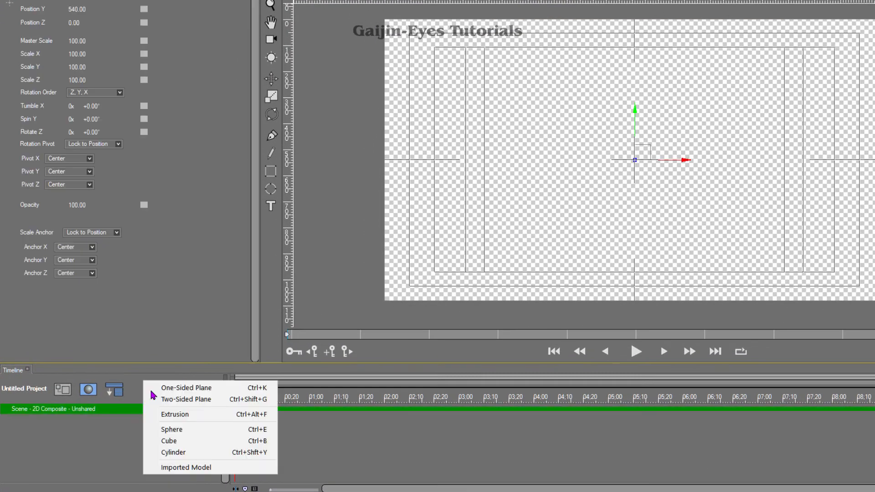
{"action": "left_click", "coordinate": [173, 428]}
{"action": "left_click", "coordinate": [214, 440]}
{"action": "left_click", "coordinate": [246, 388]}
{"action": "left_click", "coordinate": [340, 82]}
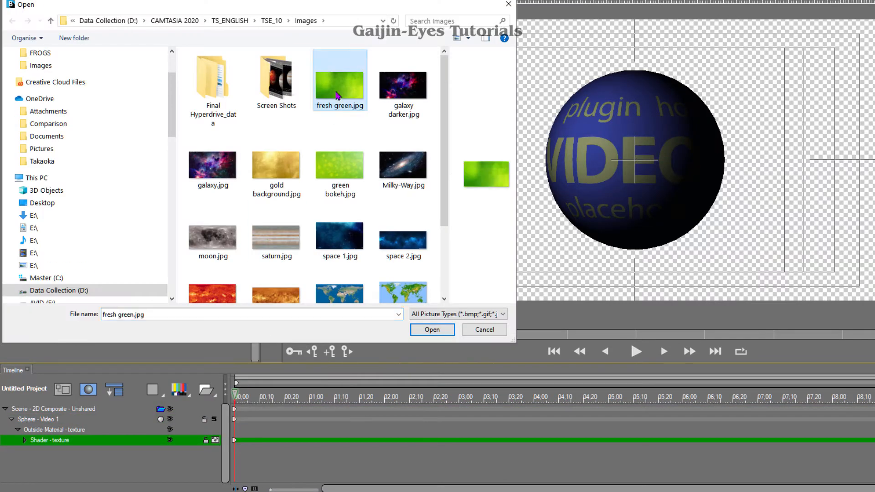
{"action": "left_click", "coordinate": [636, 383]}
- Add a second sphere and texture its shader with the image gold background.jpg
{"action": "left_click", "coordinate": [12, 419]}
{"action": "left_click", "coordinate": [137, 409]}
{"action": "left_click", "coordinate": [189, 396]}
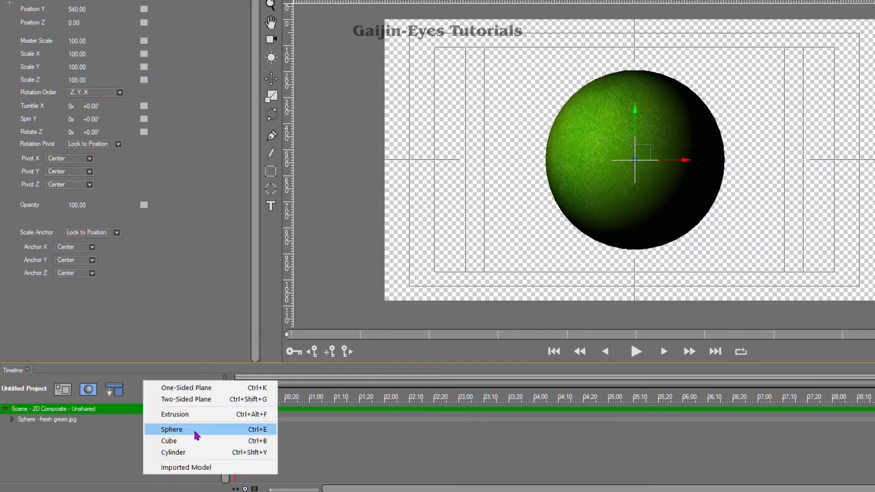
{"action": "left_click", "coordinate": [196, 433]}
{"action": "left_click", "coordinate": [215, 441]}
{"action": "left_click", "coordinate": [243, 389]}
{"action": "double_click", "coordinate": [276, 165]}
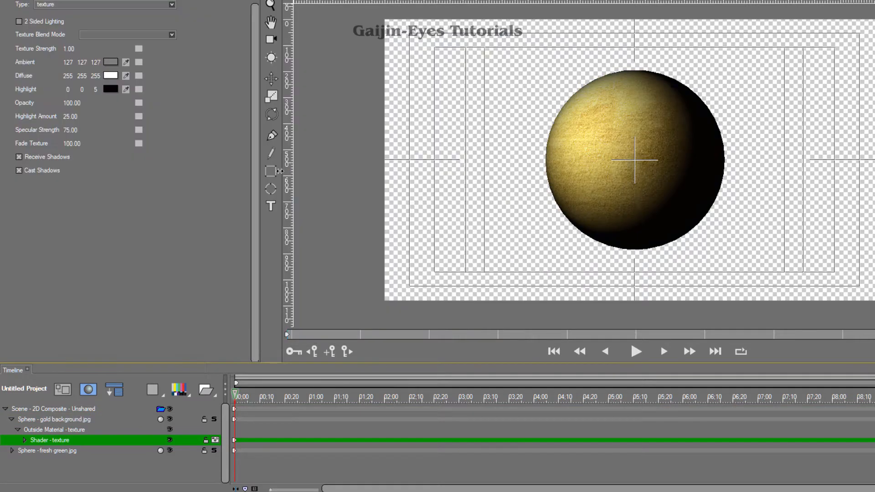
{"action": "left_click", "coordinate": [11, 419]}
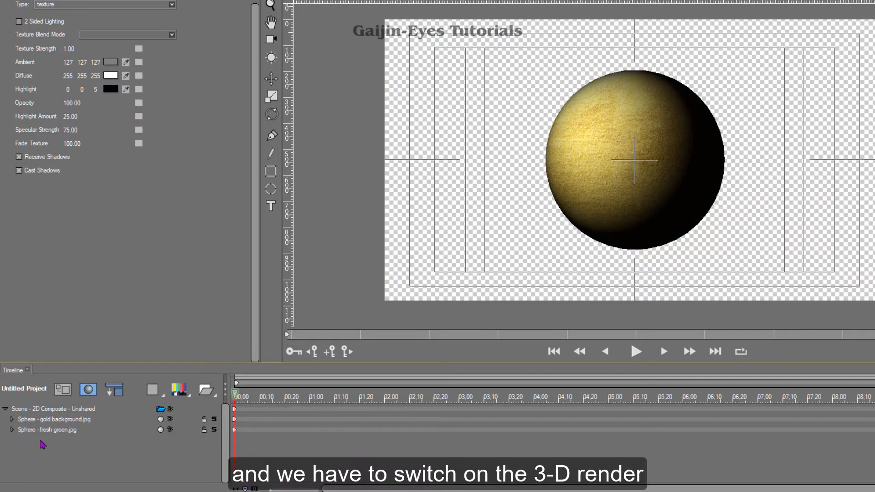
- Switch the scene from 2D Composite to 3D Render
{"action": "left_click", "coordinate": [87, 410]}
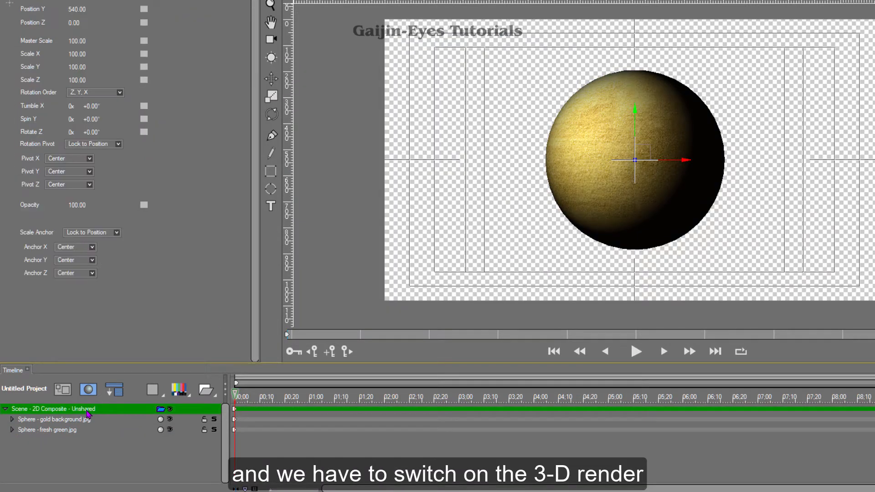
{"action": "right_click", "coordinate": [87, 412]}
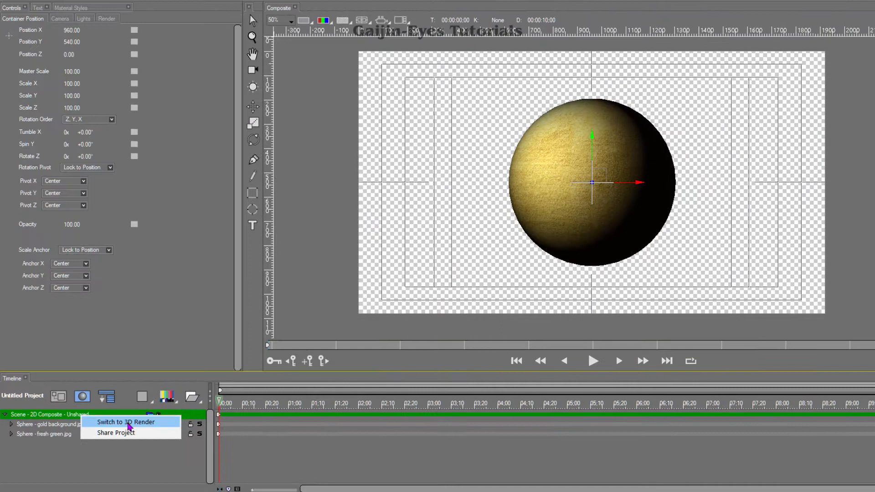
{"action": "left_click", "coordinate": [130, 427]}
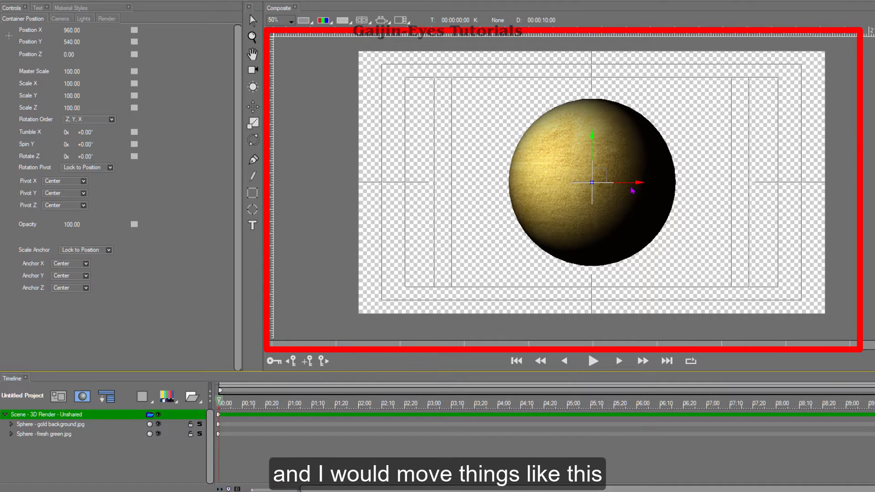
- Select the green sphere and move it right along the X axis, beside the gold sphere
{"action": "mouse_move", "coordinate": [633, 190]}
{"action": "left_mouse_down"}
{"action": "mouse_move", "coordinate": [525, 182]}
{"action": "mouse_move", "coordinate": [646, 191]}
{"action": "mouse_move", "coordinate": [616, 191]}
{"action": "mouse_move", "coordinate": [633, 195]}
{"action": "left_mouse_up"}
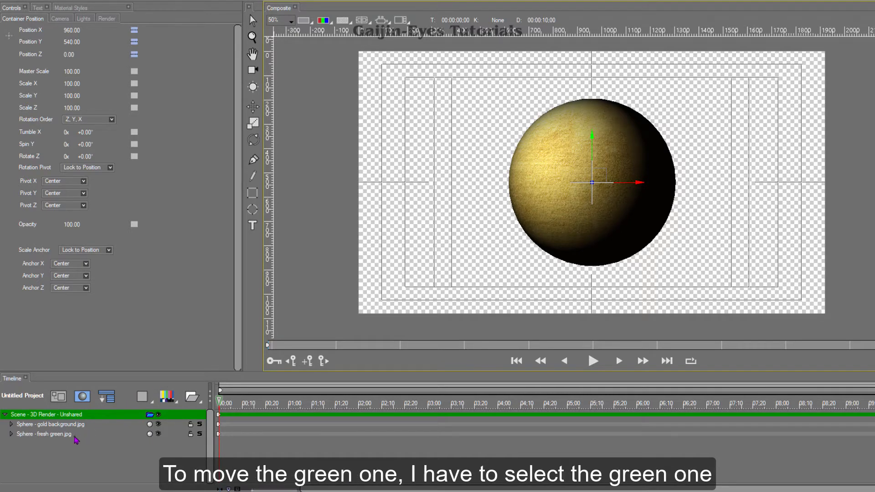
{"action": "left_click", "coordinate": [46, 434]}
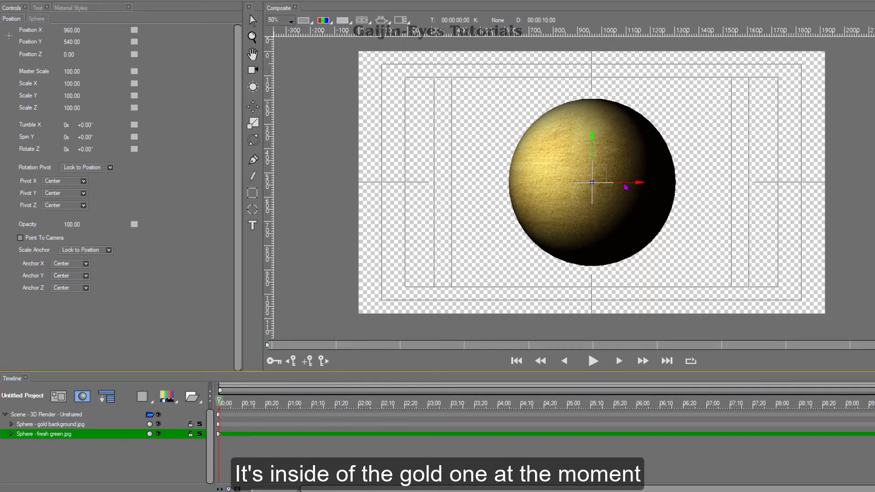
{"action": "left_click_drag", "start_coordinate": [624, 185], "coordinate": [802, 200]}
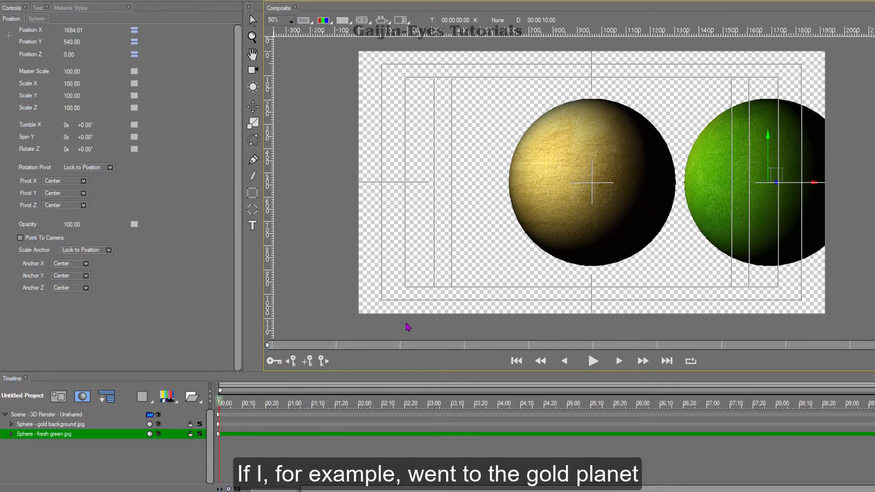
- Select the gold sphere and push it back along the Z axis
{"action": "left_click", "coordinate": [73, 424]}
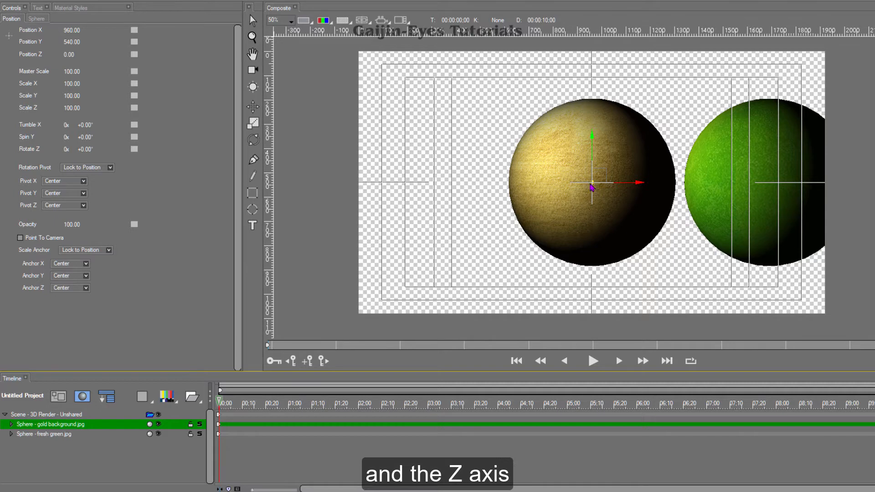
{"action": "left_click_drag", "start_coordinate": [594, 188], "coordinate": [872, 246]}
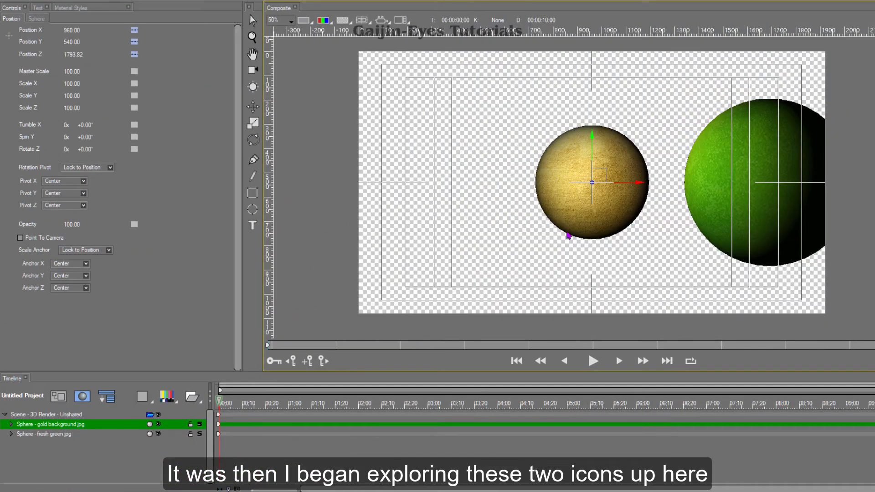
- Switch the composite viewer to the Four split view
{"action": "left_click", "coordinate": [401, 20]}
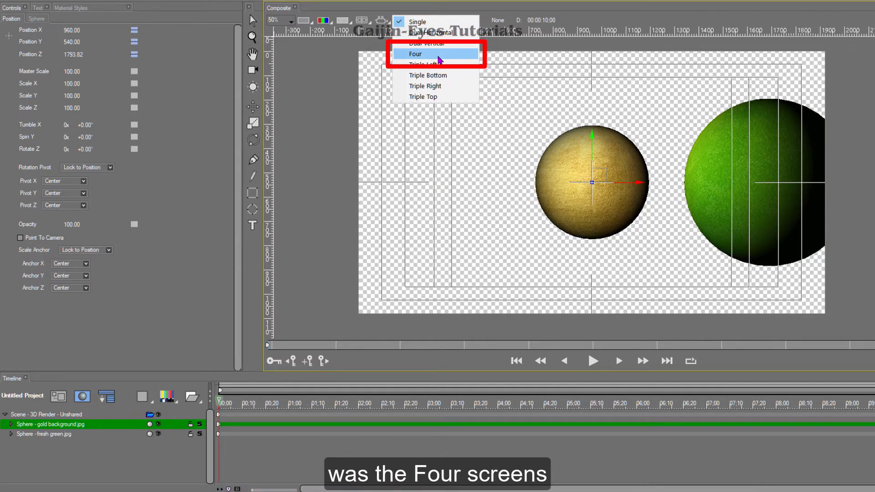
{"action": "left_click", "coordinate": [438, 59]}
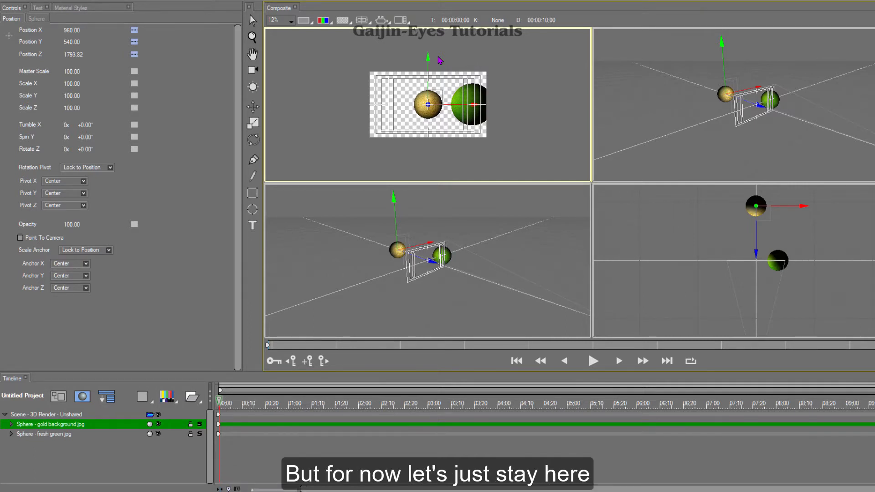
- Set the lower-left viewer panel to the Left camera view
{"action": "left_click", "coordinate": [383, 24]}
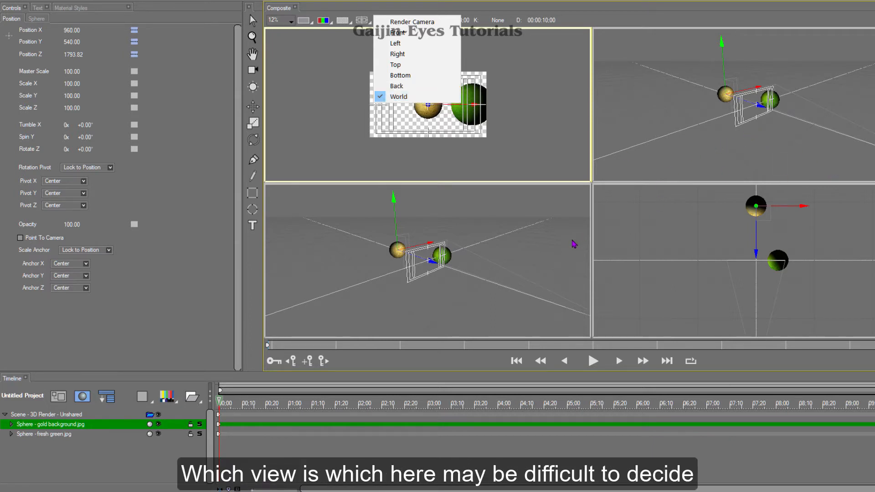
{"action": "left_click", "coordinate": [694, 155]}
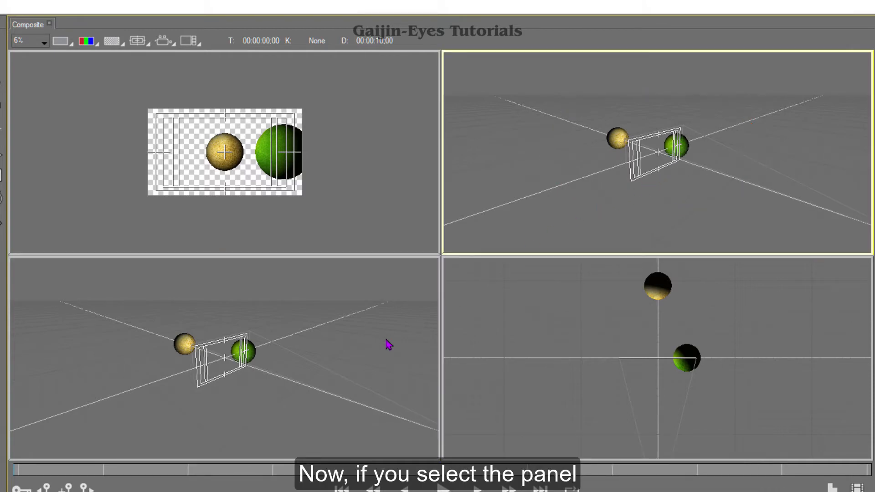
{"action": "left_click", "coordinate": [380, 360]}
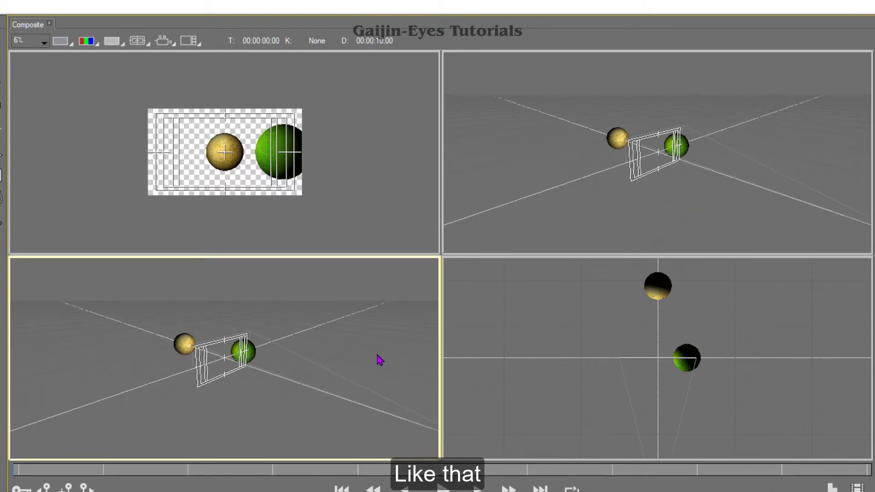
{"action": "left_click", "coordinate": [164, 42]}
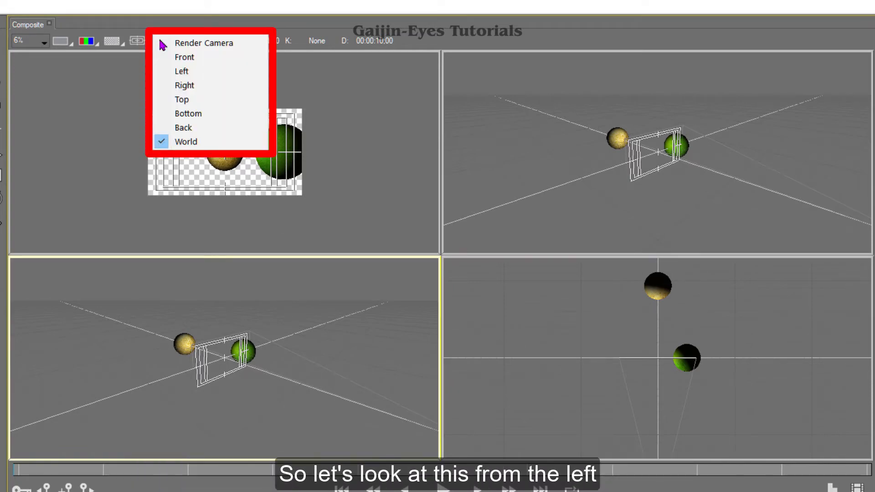
{"action": "left_click", "coordinate": [180, 72]}
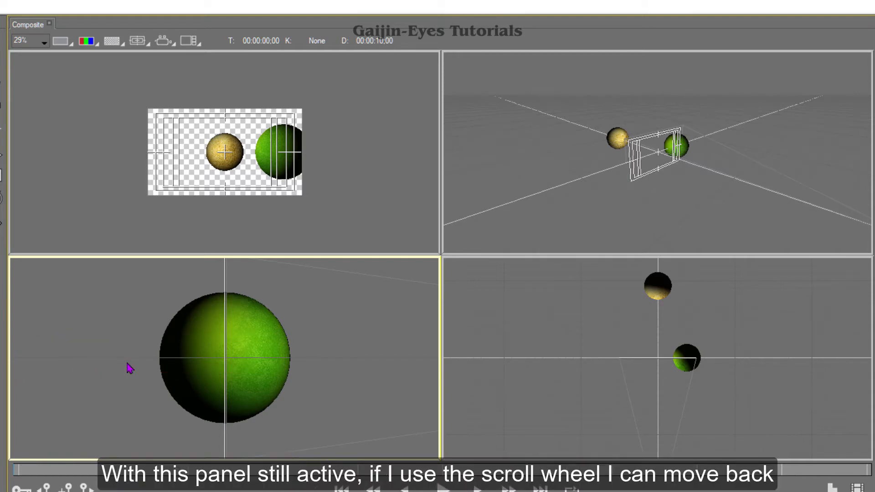
{"action": "scroll", "coordinate": [130, 368], "scroll_direction": "down", "scroll_amount": 4}
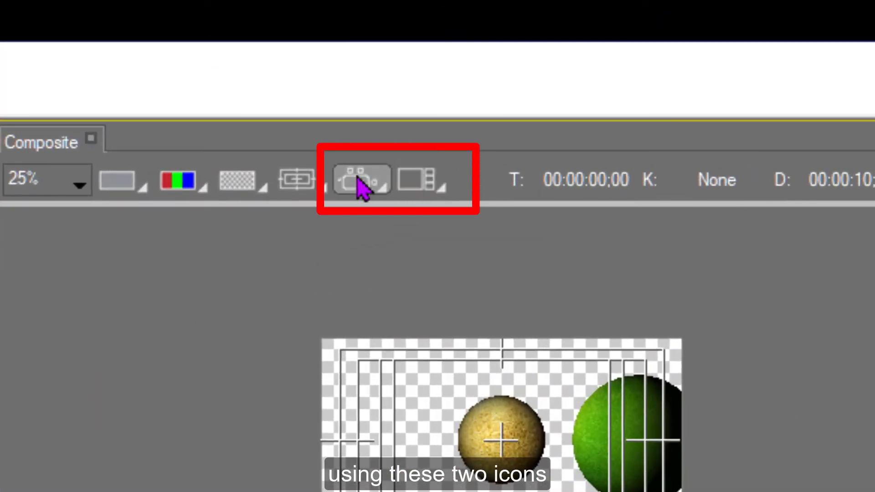
- Change the viewer to the Dual Horizontal split view, keeping the render view in the left panel
{"action": "left_click", "coordinate": [415, 184]}
{"action": "left_click", "coordinate": [361, 186]}
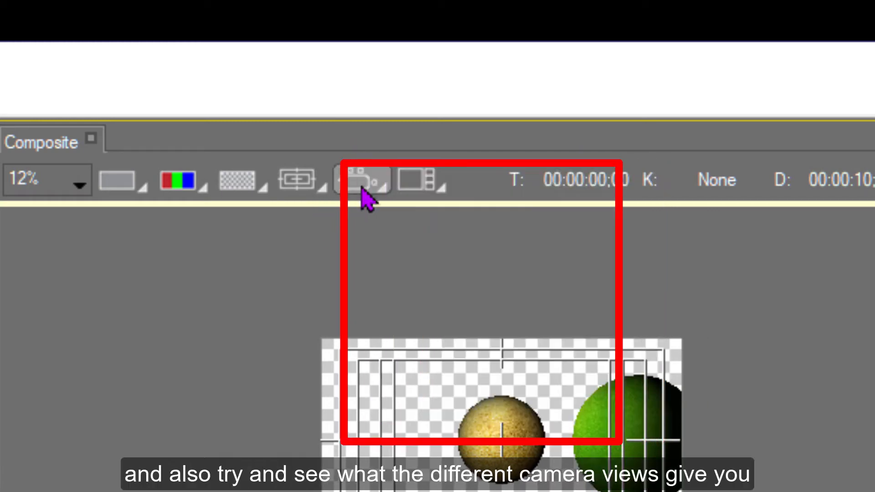
{"action": "left_click", "coordinate": [361, 187]}
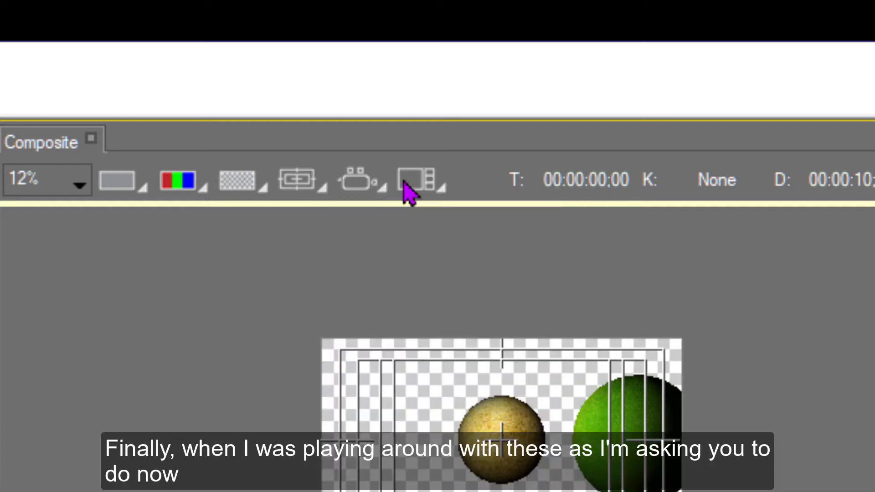
{"action": "left_click", "coordinate": [409, 191]}
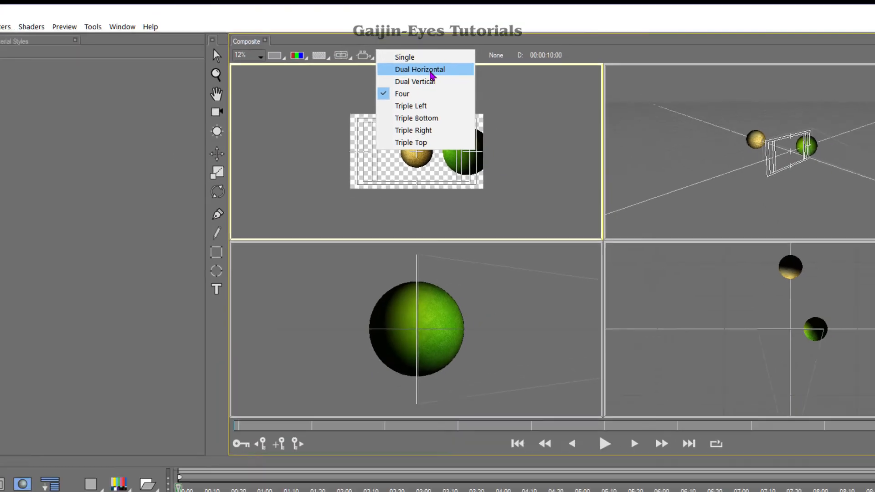
{"action": "left_click", "coordinate": [432, 75]}
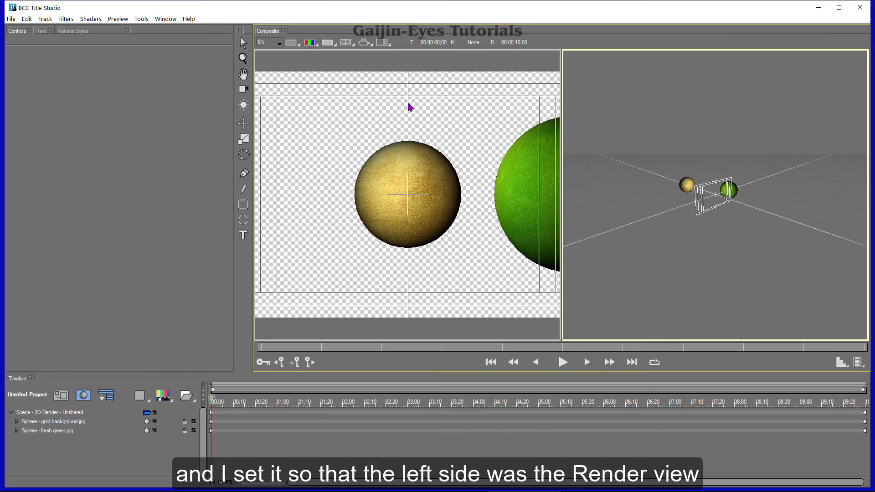
{"action": "left_click", "coordinate": [447, 124]}
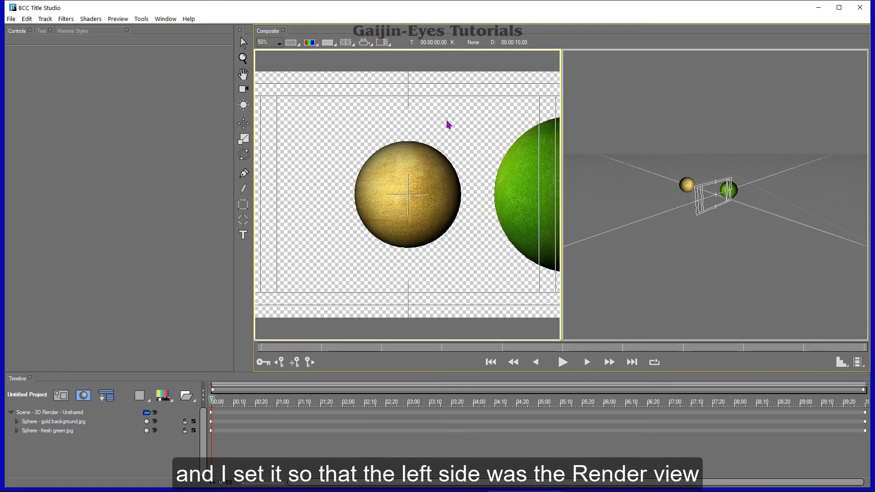
{"action": "scroll", "coordinate": [447, 124], "scroll_direction": "down", "scroll_amount": 1}
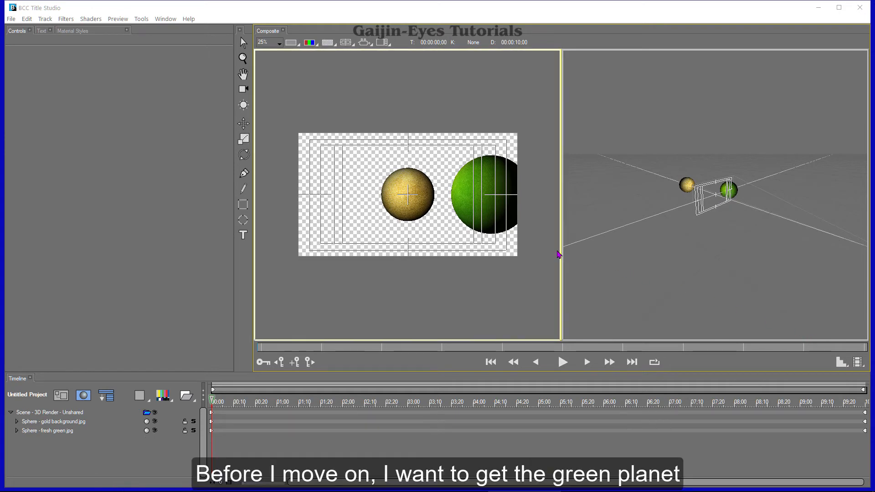
- Select the green sphere and bring it forward toward the camera in the world view
{"action": "left_click", "coordinate": [477, 204]}
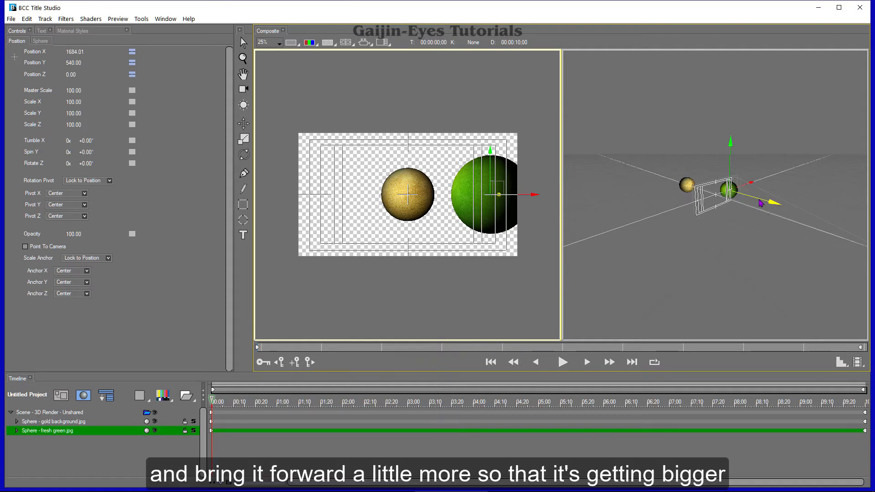
{"action": "left_click_drag", "start_coordinate": [761, 202], "coordinate": [824, 257]}
{"action": "mouse_move", "coordinate": [788, 199]}
{"action": "left_mouse_down"}
{"action": "mouse_move", "coordinate": [778, 209]}
{"action": "mouse_move", "coordinate": [786, 204]}
{"action": "left_mouse_up"}
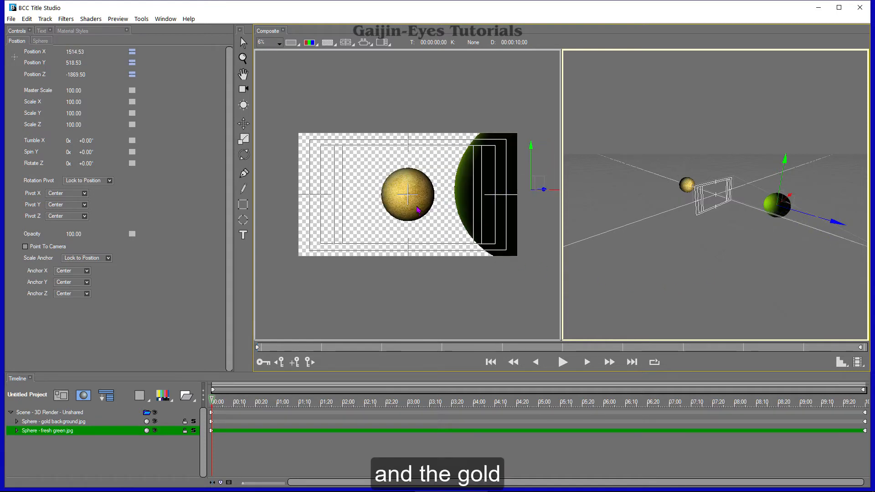
- Select the gold sphere and move it further back along the Z axis
{"action": "left_click", "coordinate": [418, 210]}
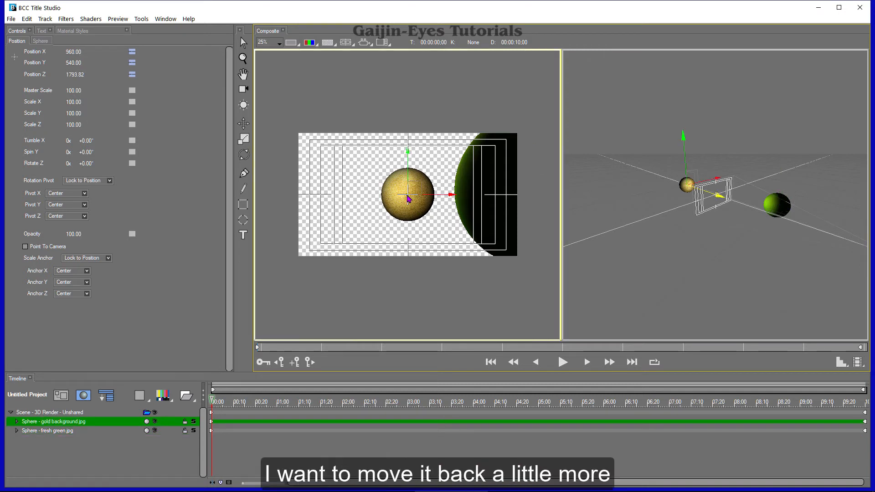
{"action": "left_click_drag", "start_coordinate": [410, 196], "coordinate": [523, 172]}
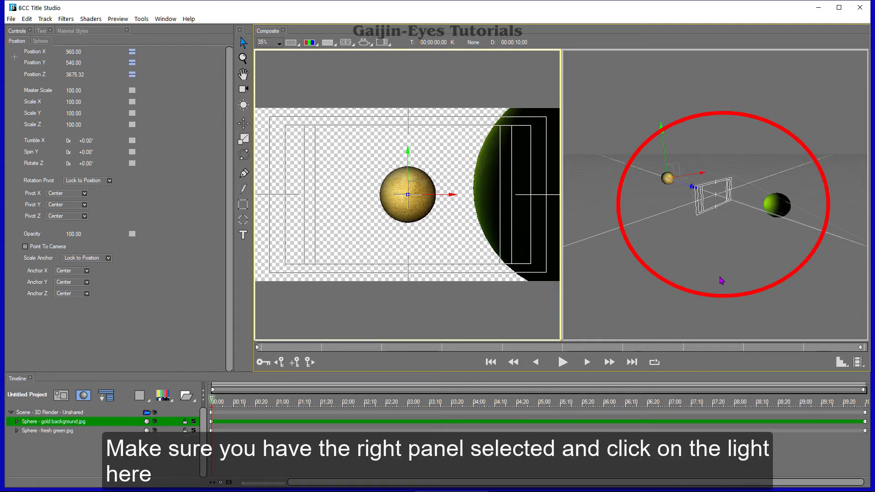
- Show the scene light in the world view panel and move it toward the green sphere
{"action": "left_click", "coordinate": [695, 288]}
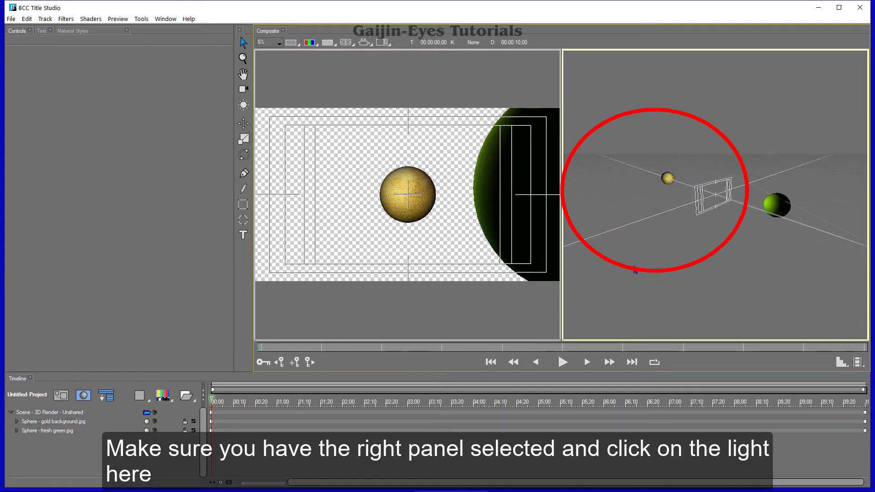
{"action": "left_click", "coordinate": [244, 106]}
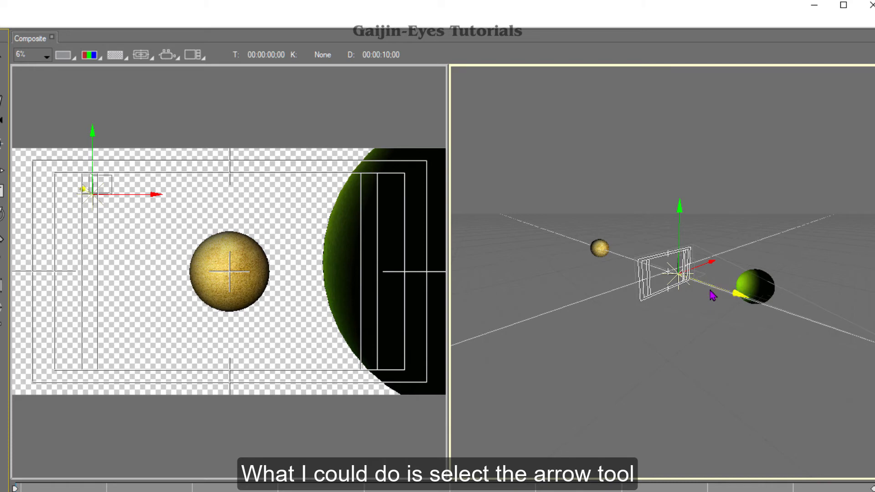
{"action": "left_click_drag", "start_coordinate": [717, 295], "coordinate": [861, 360]}
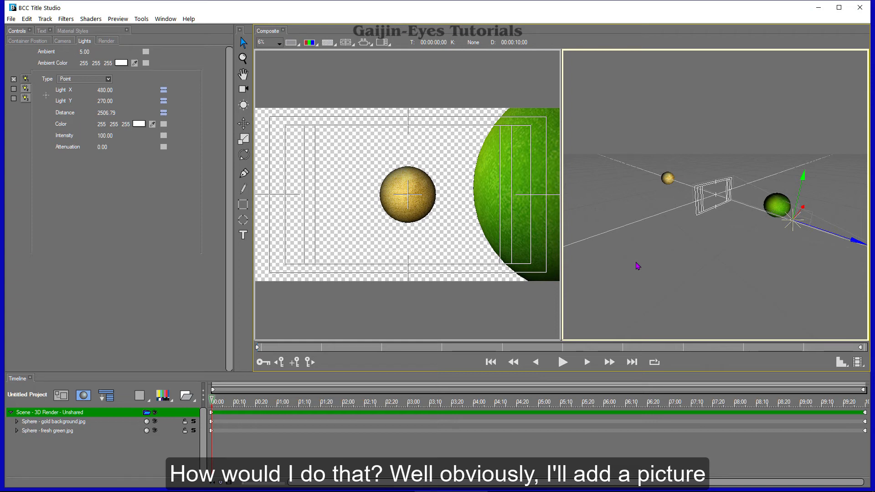
- Import the image file Milky-Way.jpg as new media and move its layer below the two sphere layers
{"action": "left_click", "coordinate": [165, 397]}
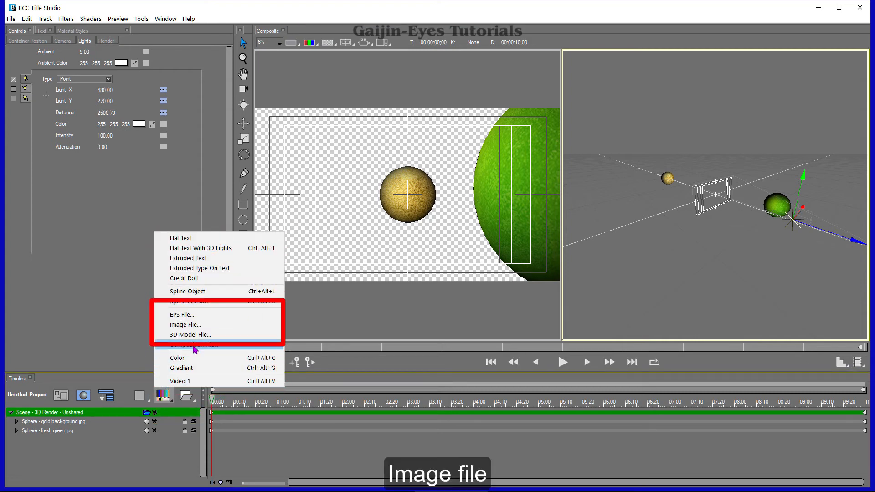
{"action": "left_click", "coordinate": [191, 325]}
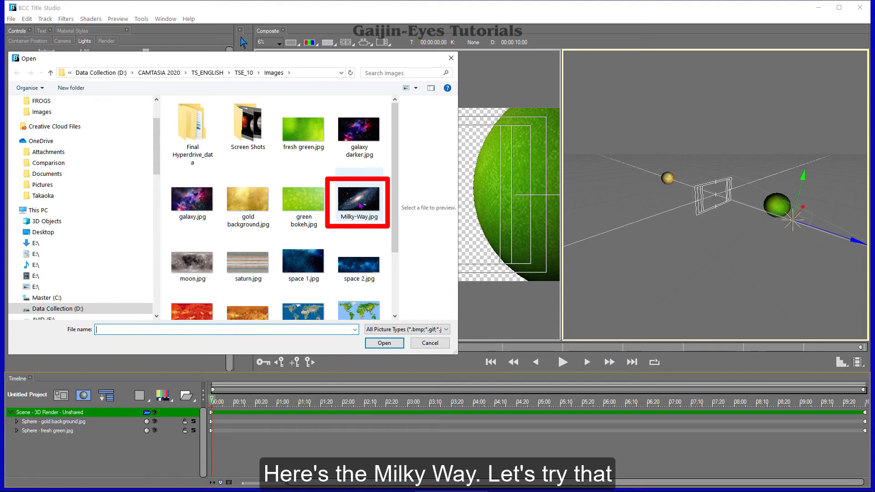
{"action": "double_click", "coordinate": [359, 205]}
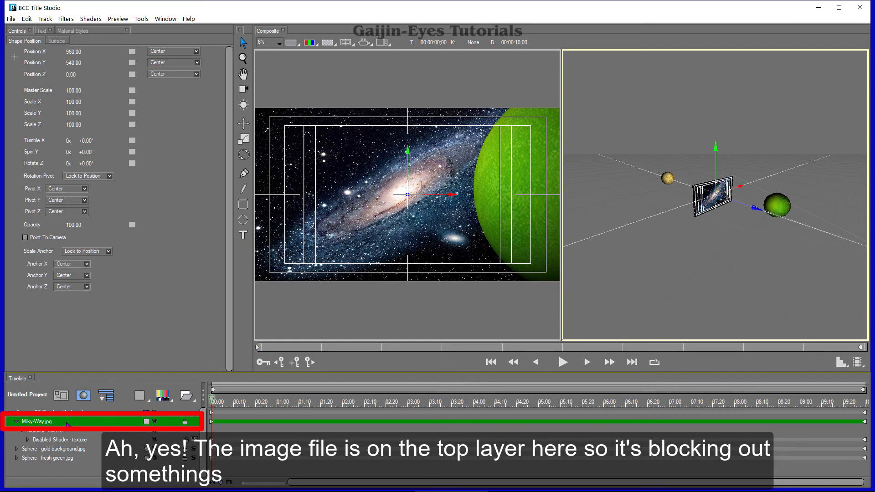
{"action": "left_click_drag", "start_coordinate": [67, 424], "coordinate": [70, 458]}
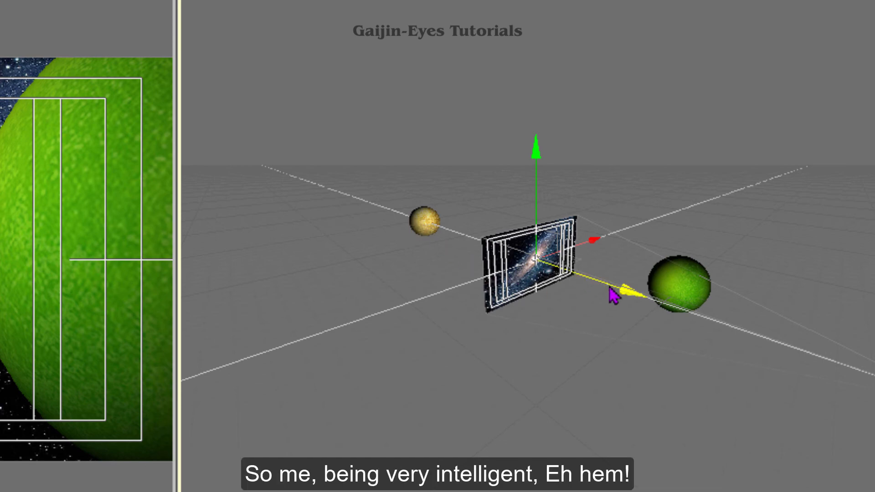
- Move the Milky-Way image back along the Z axis behind the gold sphere and set its master scale to 238
{"action": "left_click_drag", "start_coordinate": [609, 287], "coordinate": [442, 227]}
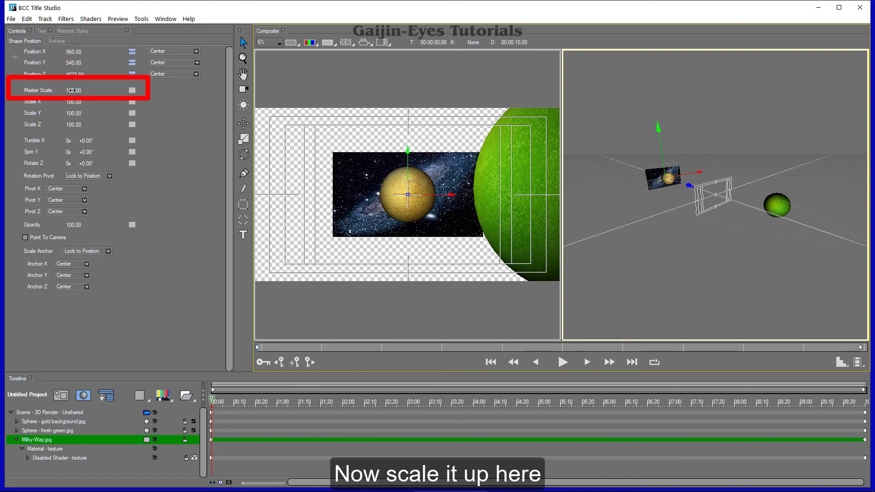
{"action": "left_click_drag", "start_coordinate": [74, 90], "coordinate": [82, 91]}
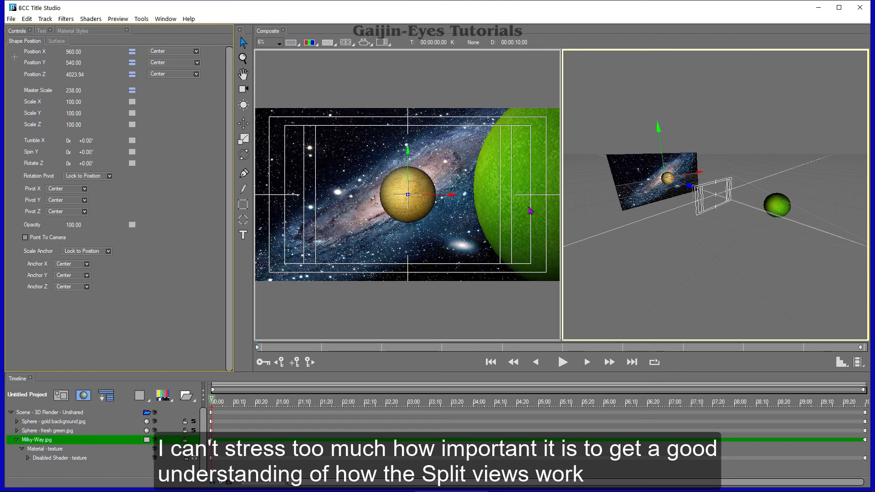
{"action": "left_click", "coordinate": [382, 44]}
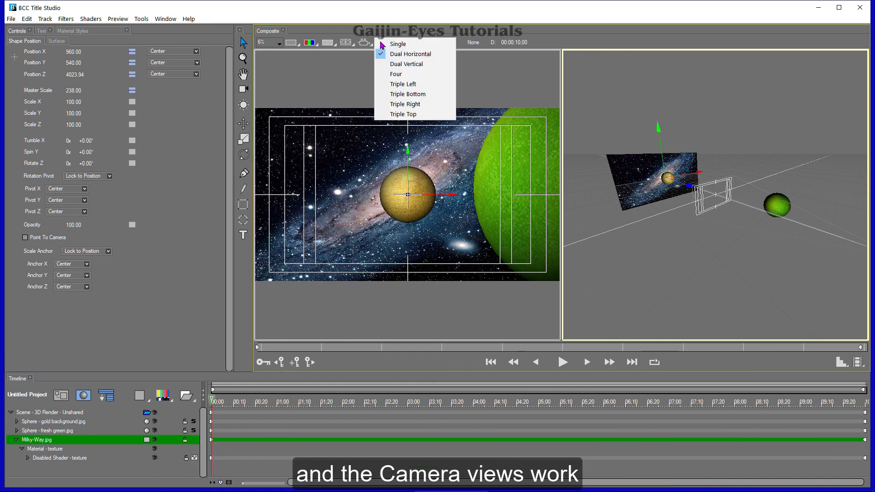
{"action": "left_click", "coordinate": [420, 66]}
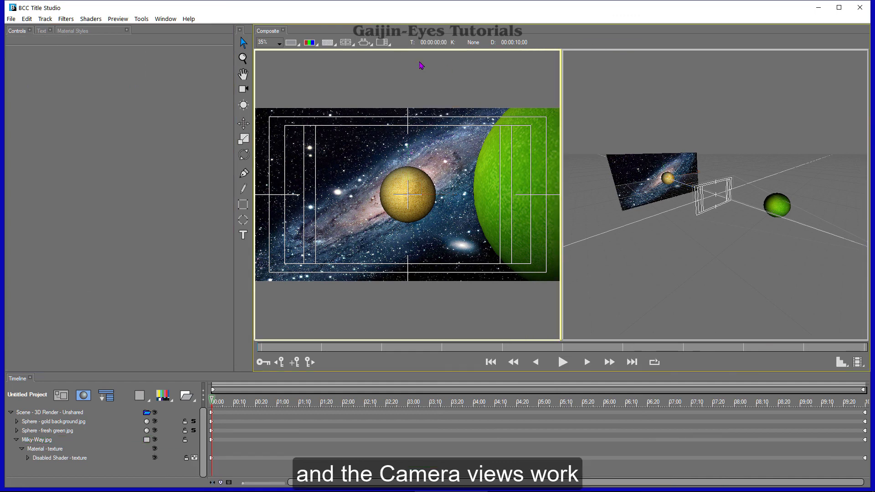
{"action": "left_click", "coordinate": [364, 46]}
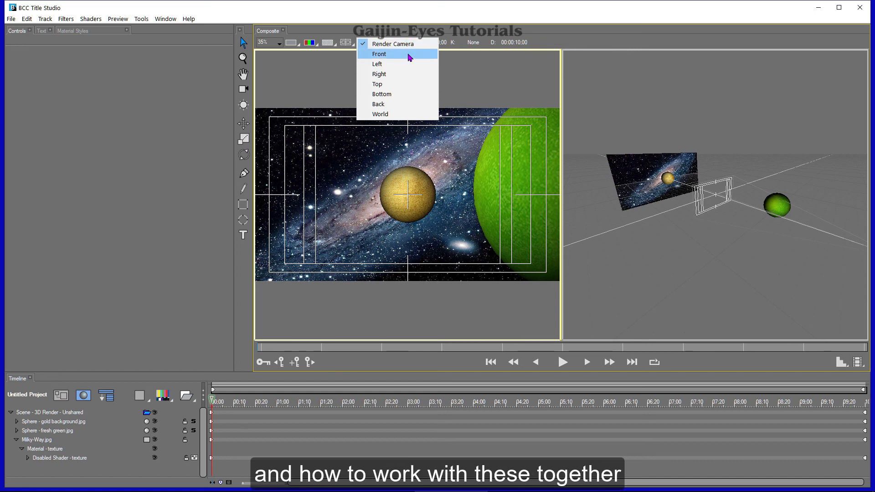
{"action": "left_click", "coordinate": [473, 89]}
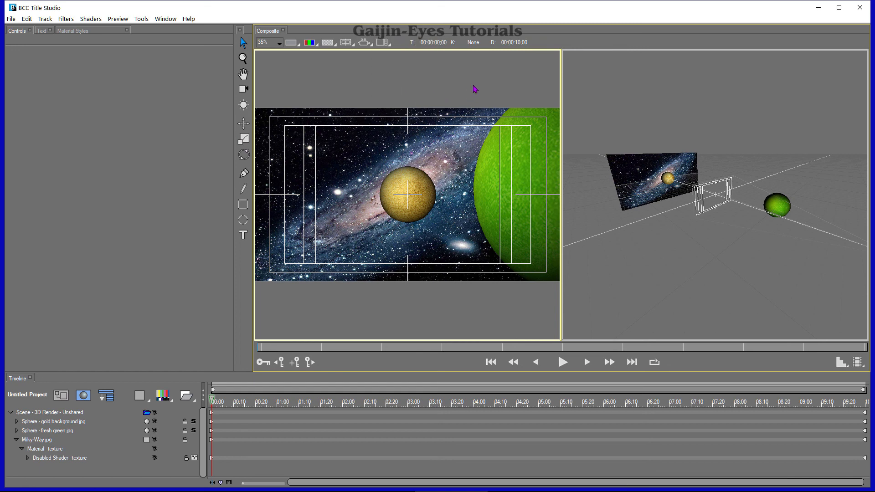